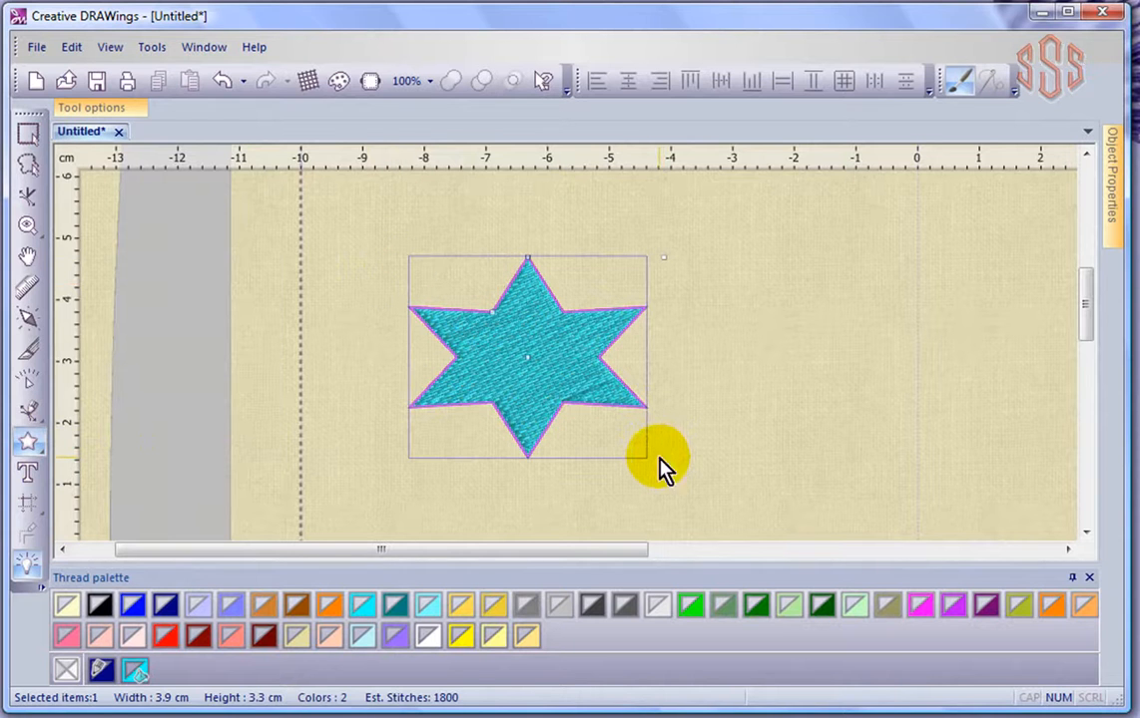
# Examine the star's cyan fill stitching and dark blue outline up close
pyautogui.press('Escape')
pyautogui.click(720, 356)
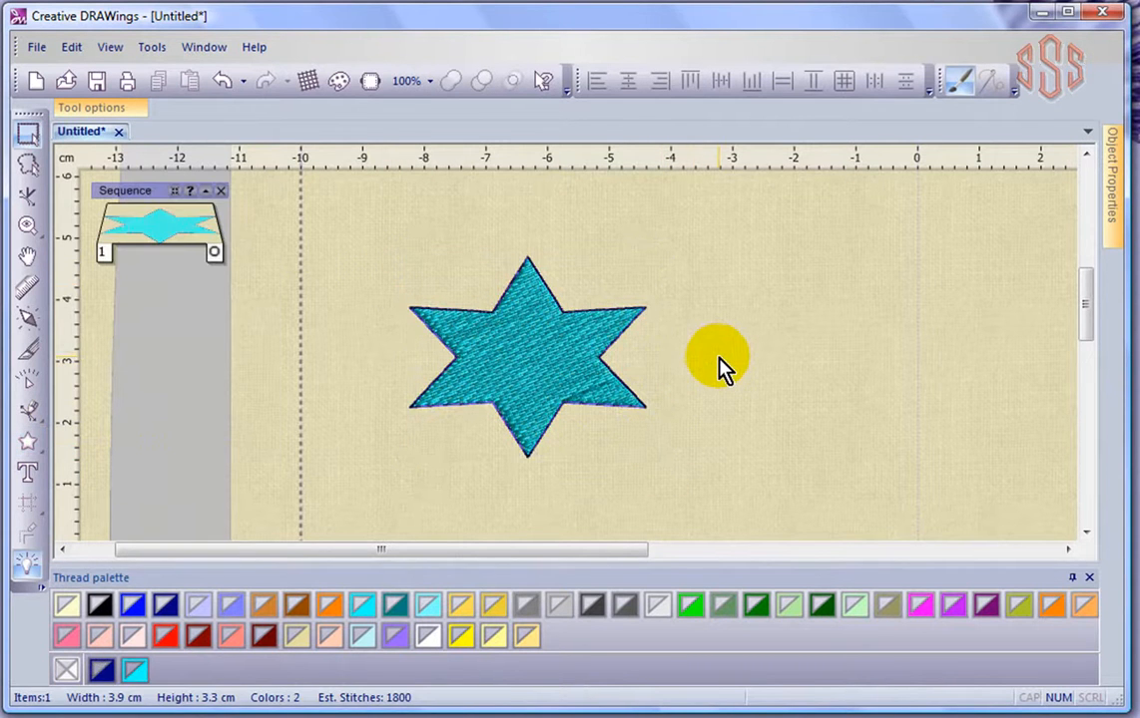
pyautogui.click(529, 349)
pyautogui.scroll(3, 592, 372)
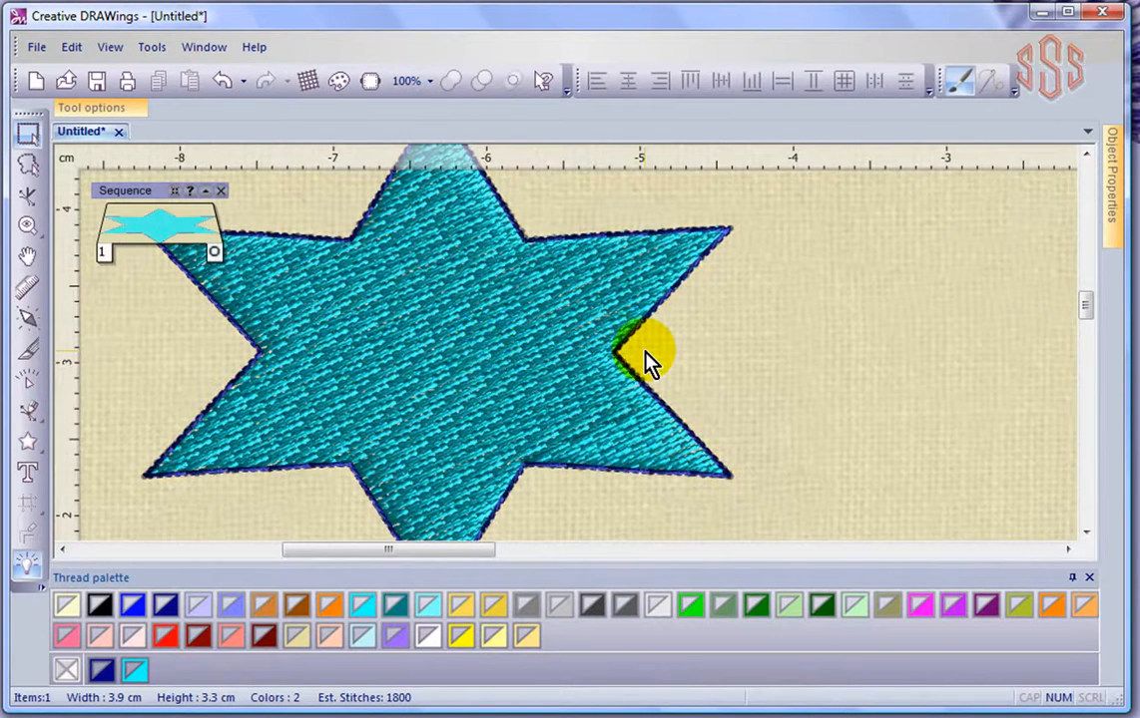
pyautogui.click(464, 364)
pyautogui.click(389, 290)
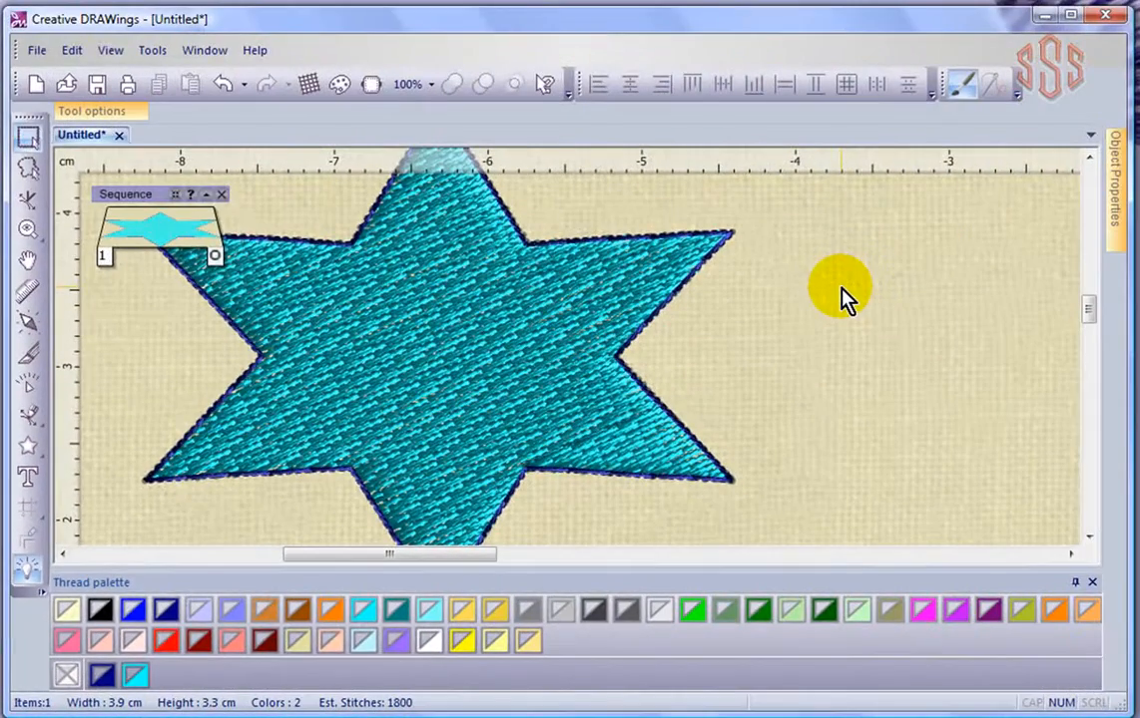
pyautogui.scroll(-1, 841, 292)
pyautogui.scroll(-1, 842, 292)
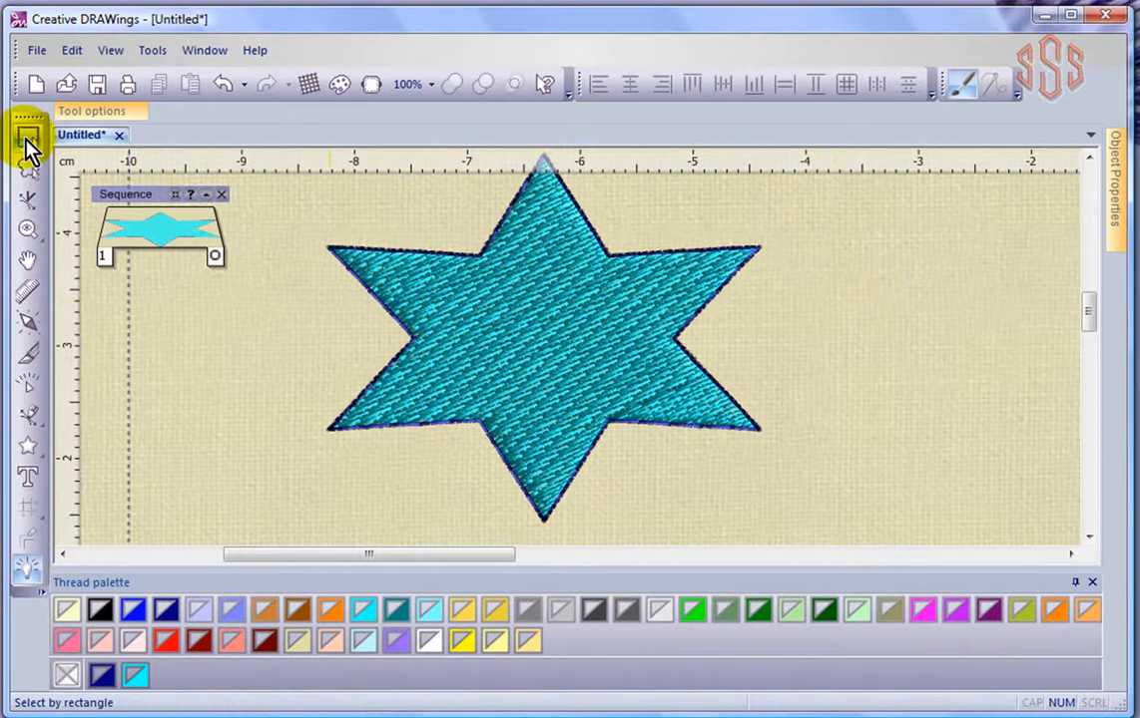
# Recolor the star with a red fill and a cyan outline
pyautogui.click(567, 316)
pyautogui.click(528, 299)
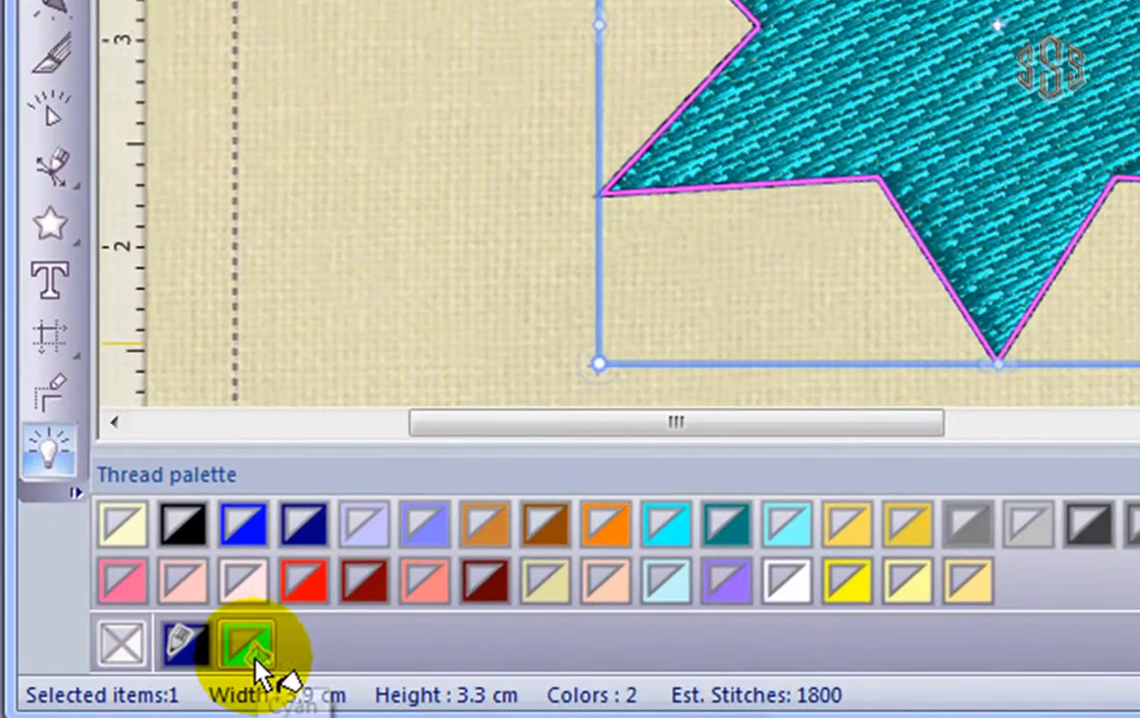
pyautogui.click(311, 595)
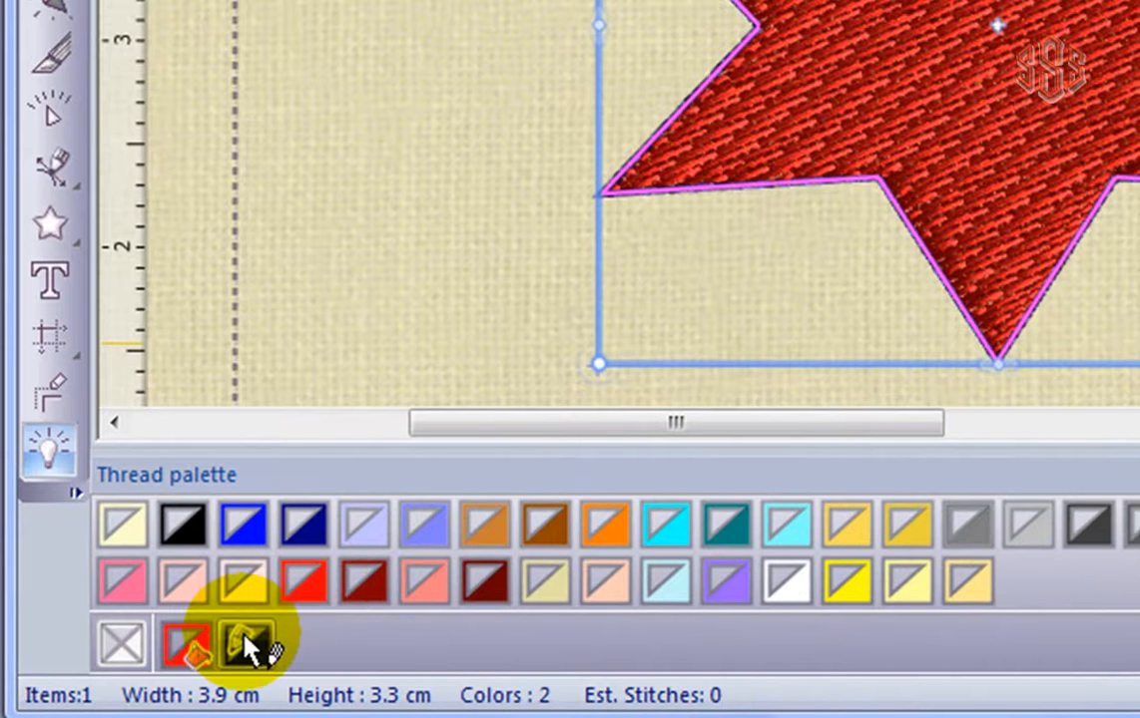
pyautogui.click(663, 521)
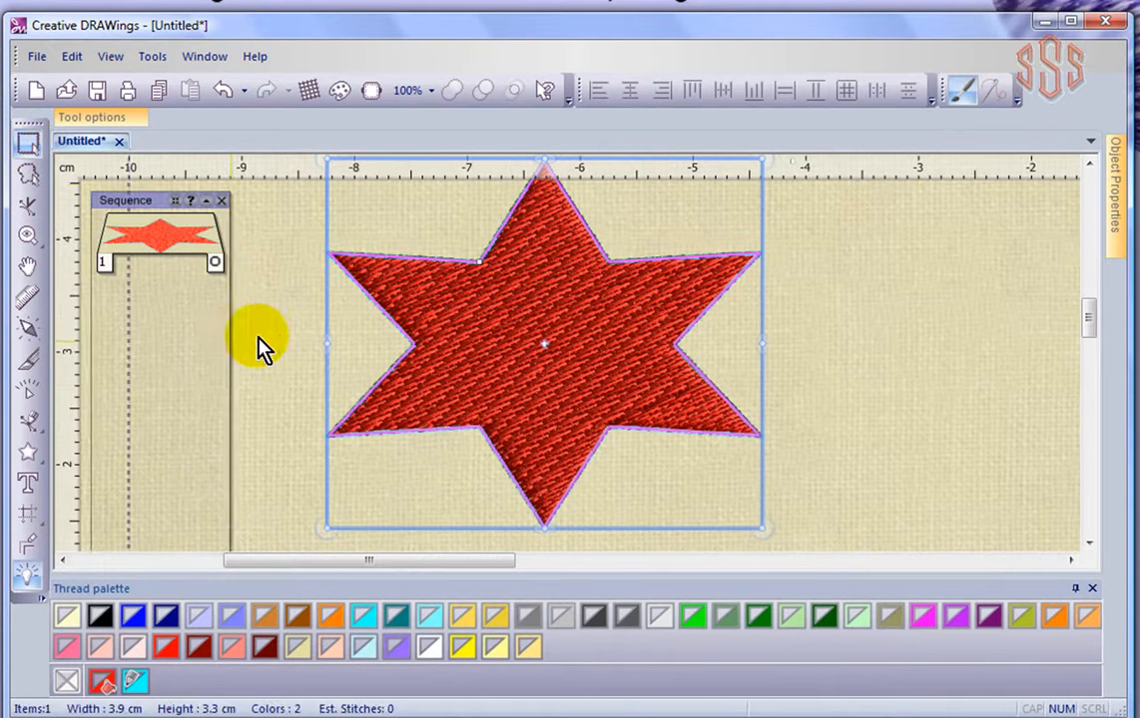
pyautogui.click(301, 349)
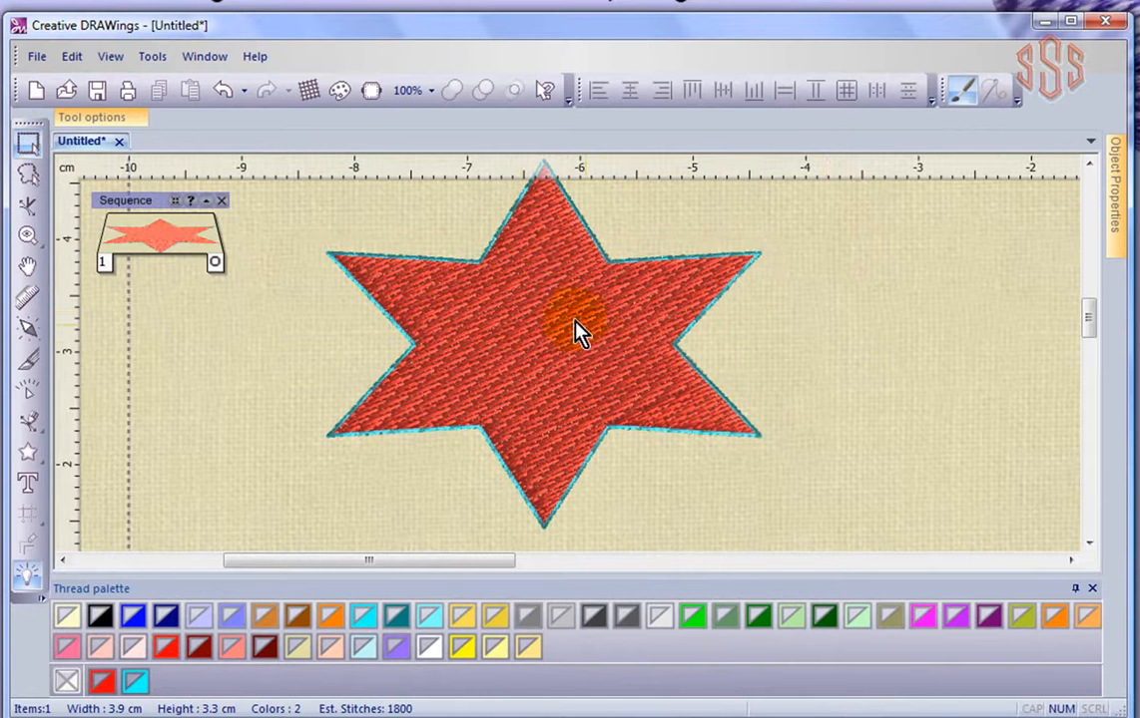
# Change the star's outline stitch type to Satin serial
pyautogui.click(526, 329)
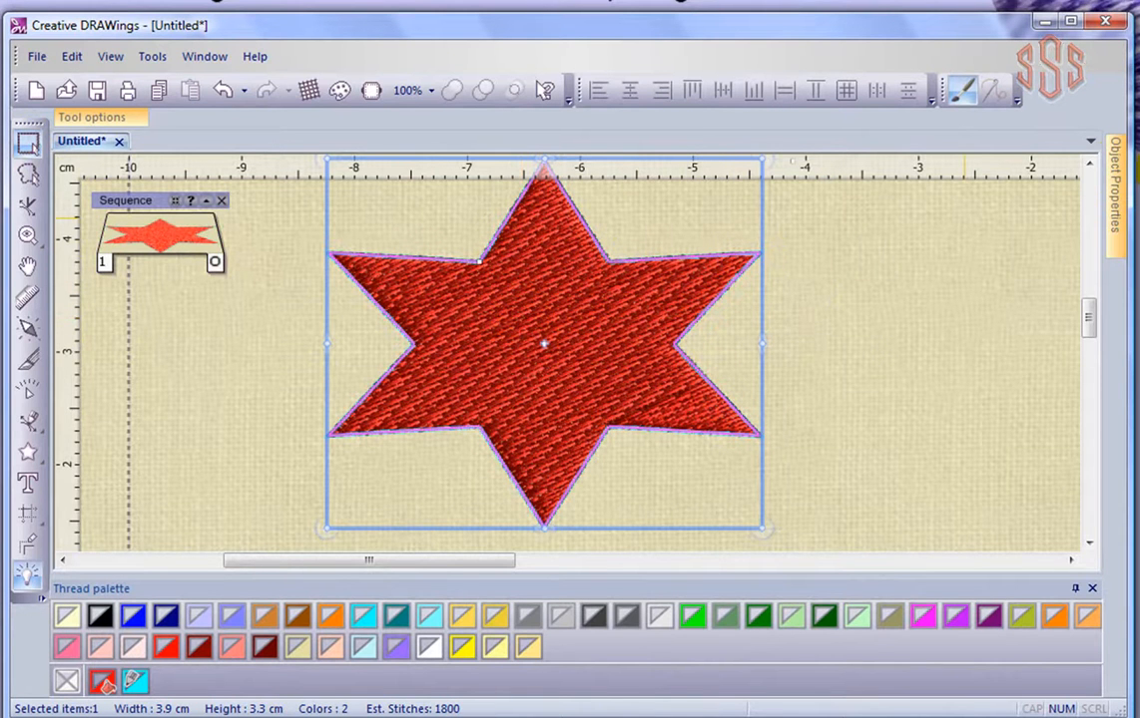
pyautogui.click(1118, 186)
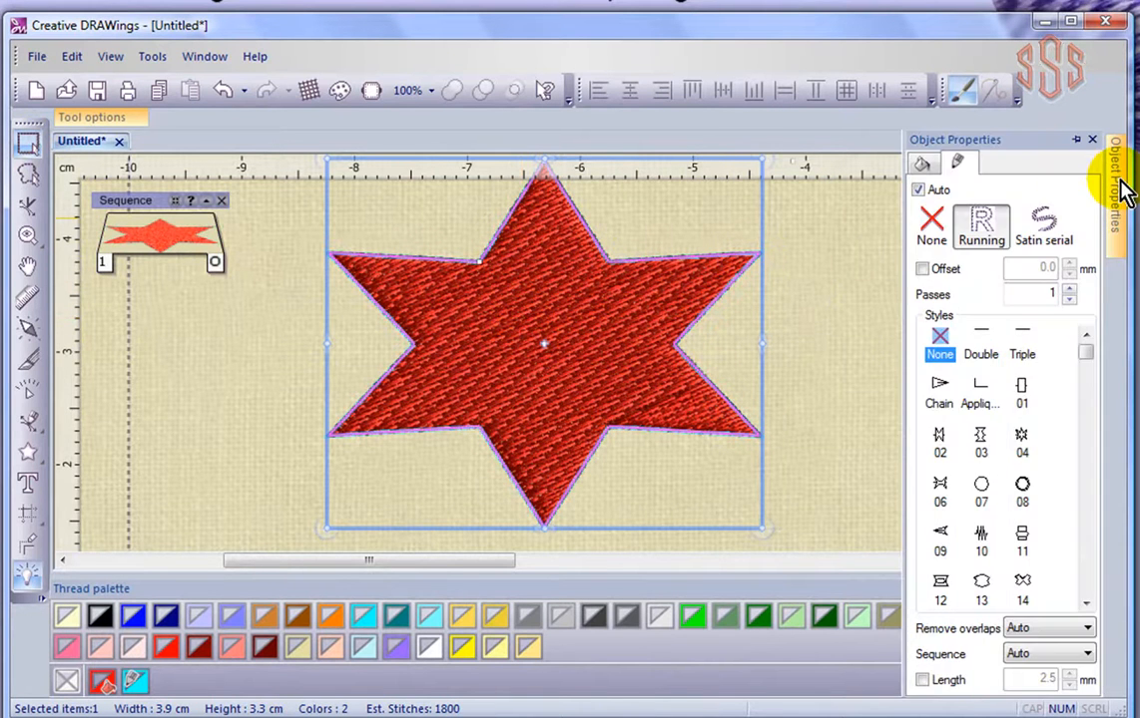
pyautogui.click(1043, 232)
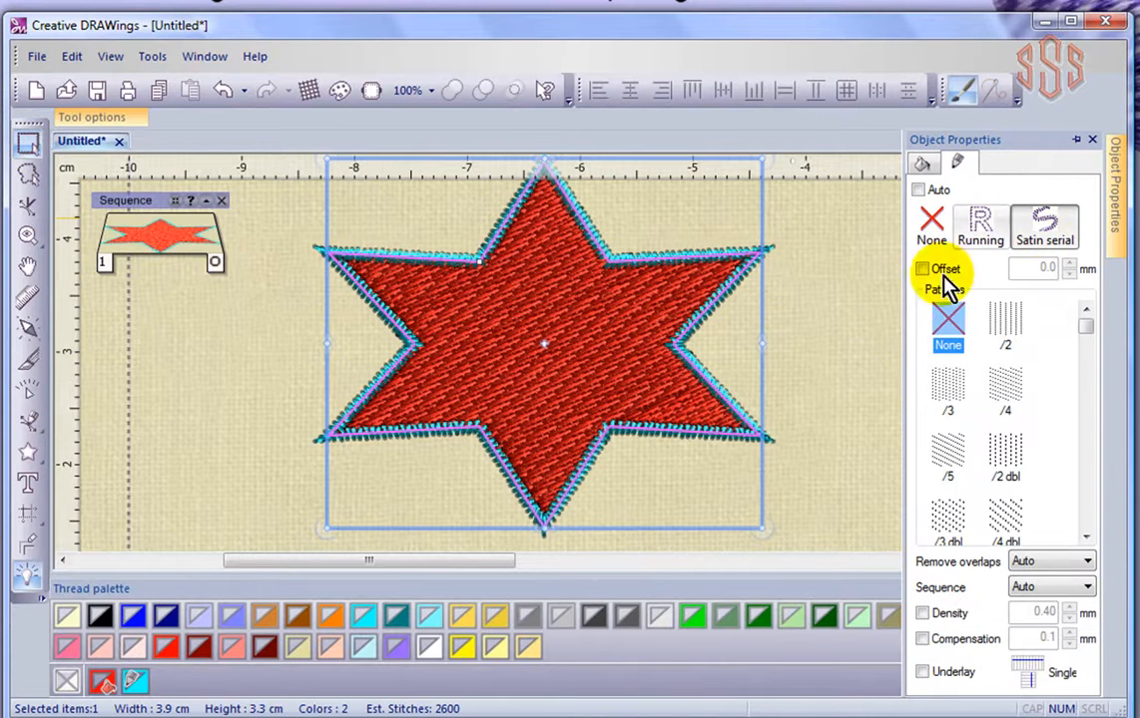
pyautogui.click(779, 289)
pyautogui.click(455, 337)
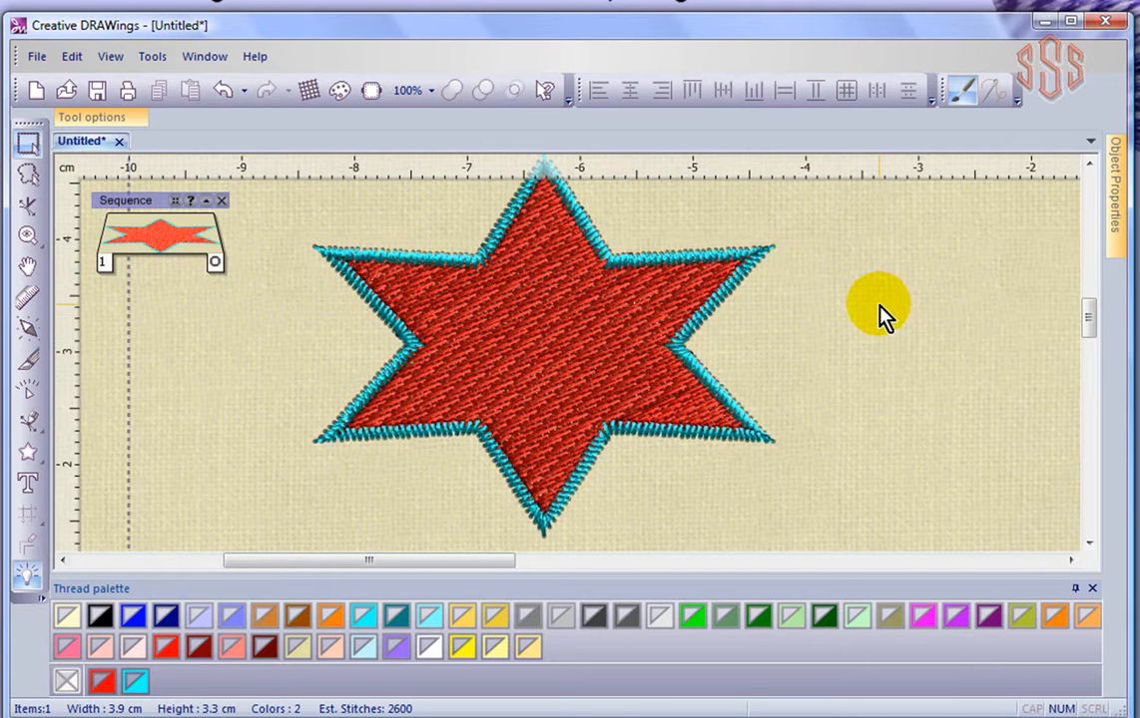
# Make red the default fill color for new graphic objects in this design only
pyautogui.scroll(-1, 879, 307)
pyautogui.scroll(-1, 880, 308)
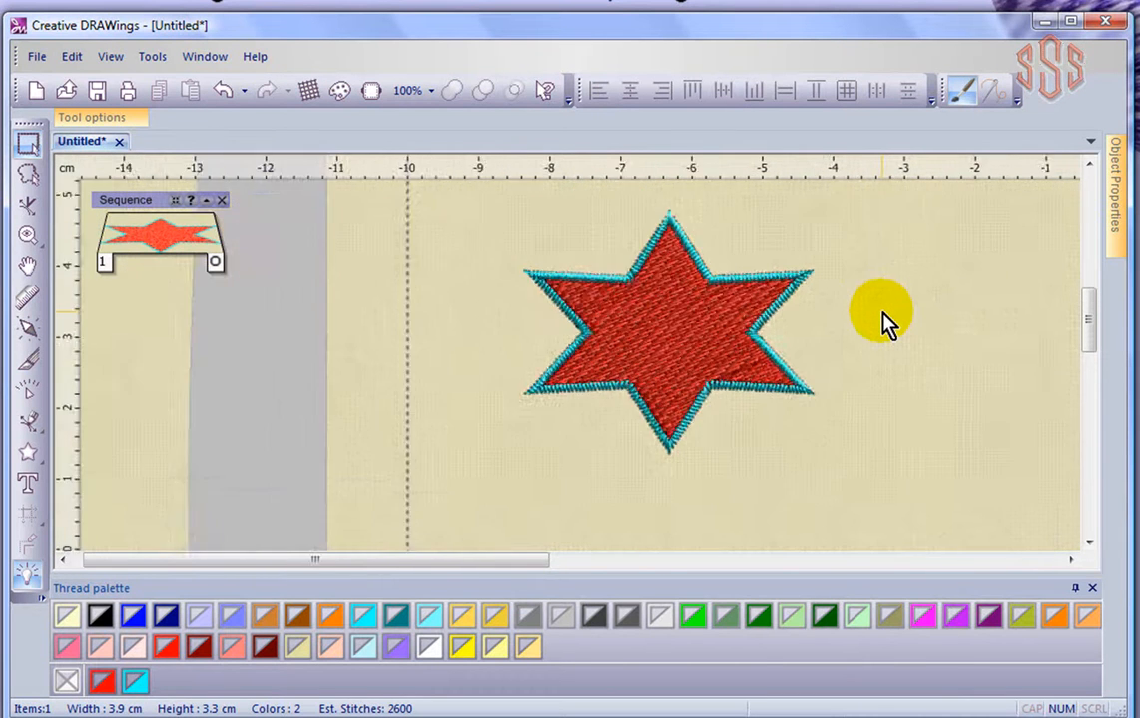
pyautogui.scroll(-2, 882, 322)
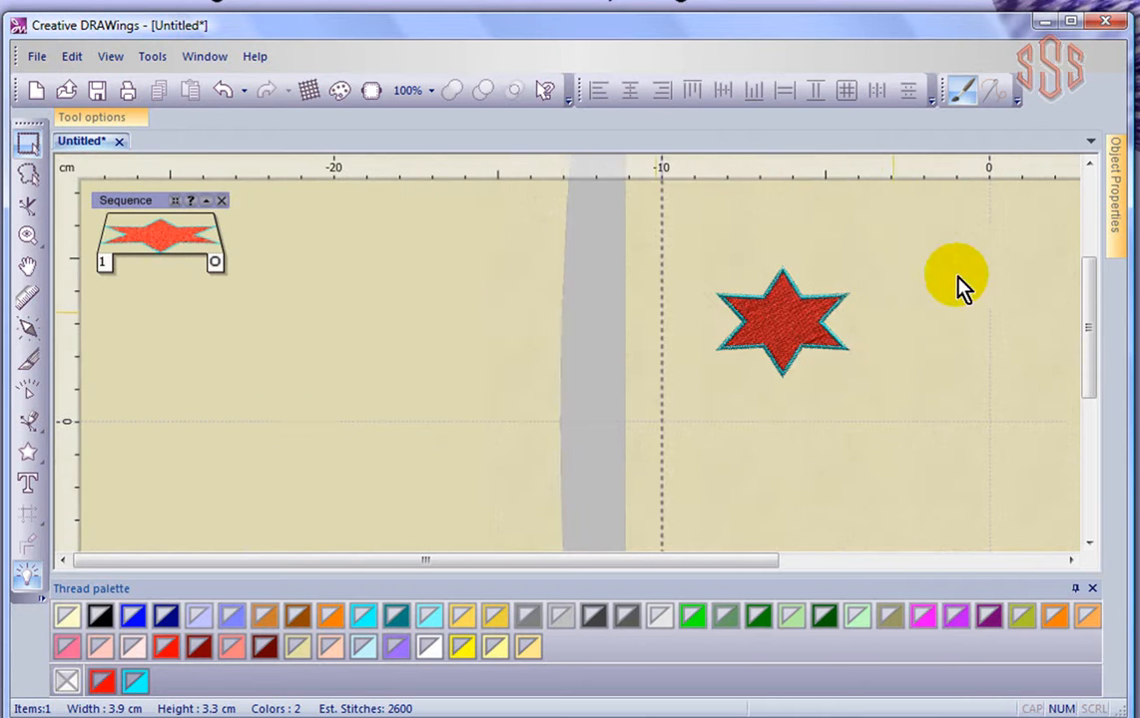
pyautogui.click(768, 324)
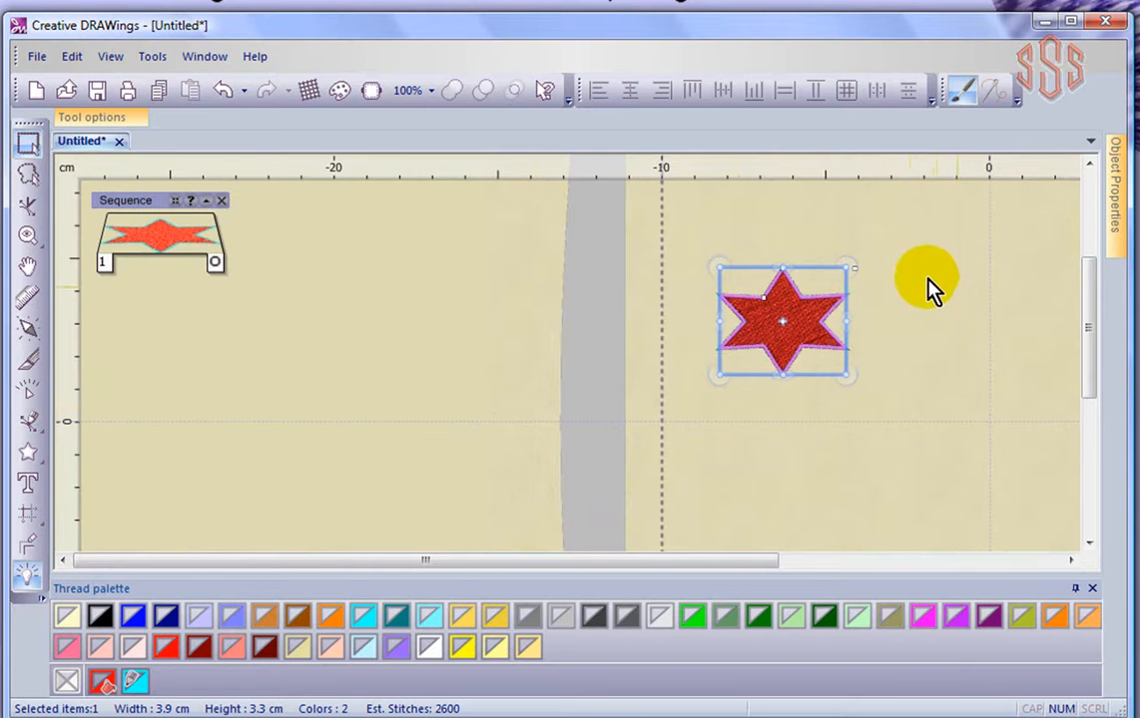
pyautogui.click(919, 246)
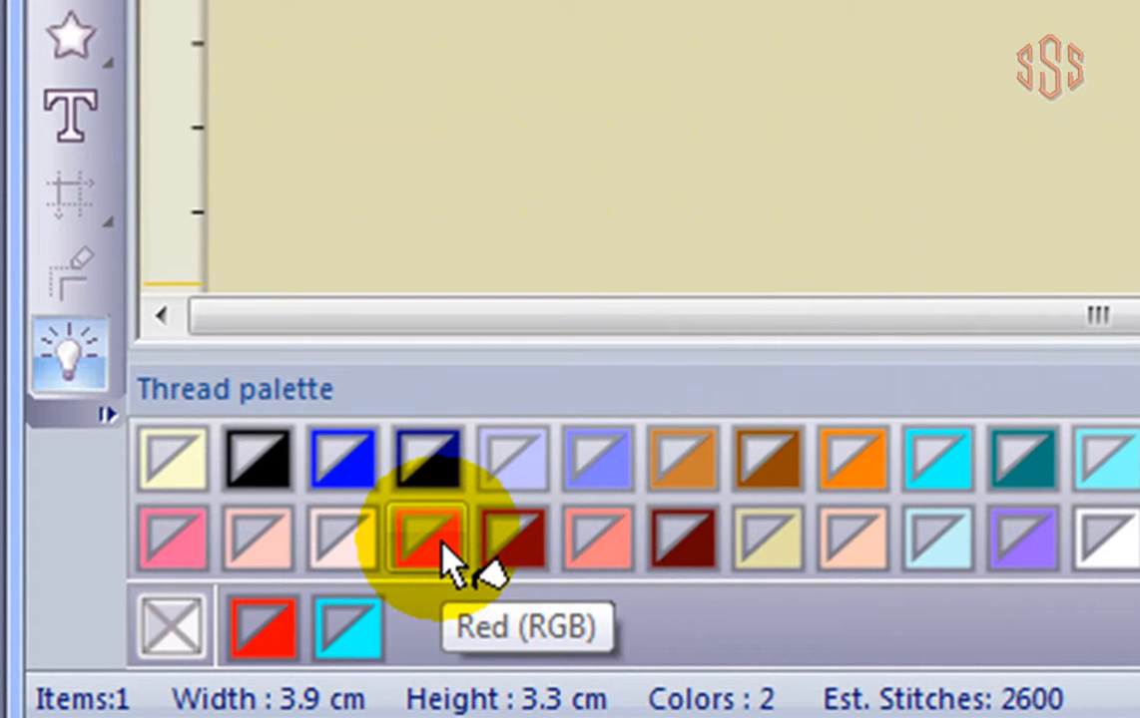
pyautogui.click(446, 565)
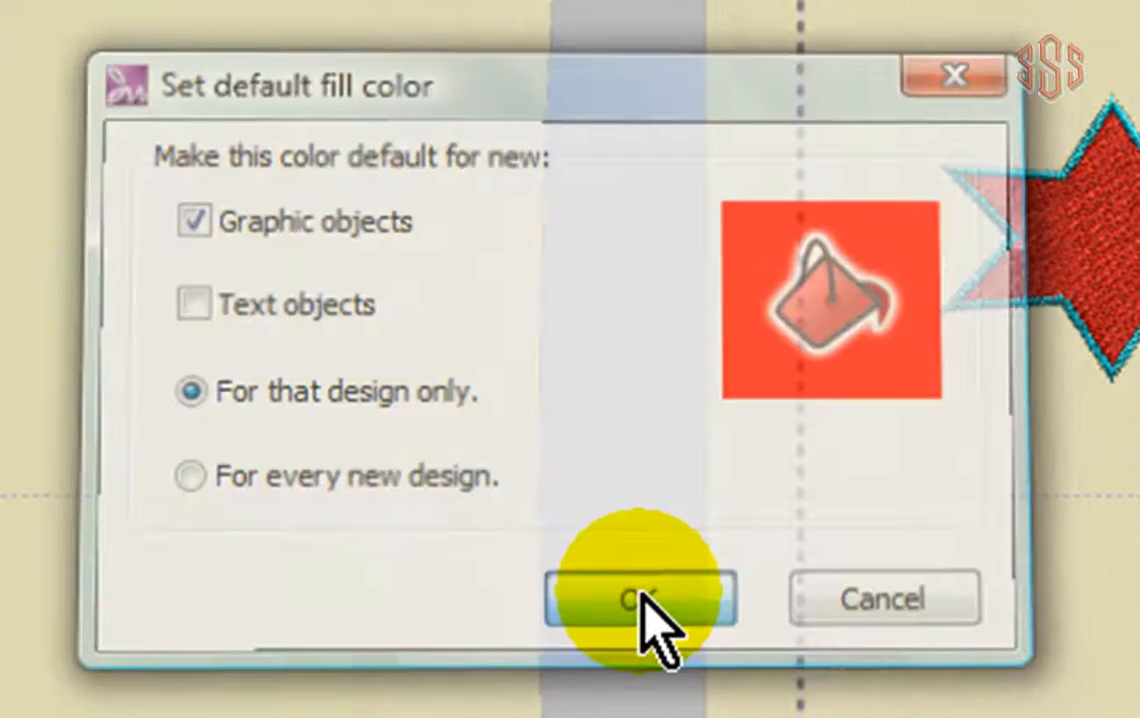
pyautogui.click(639, 600)
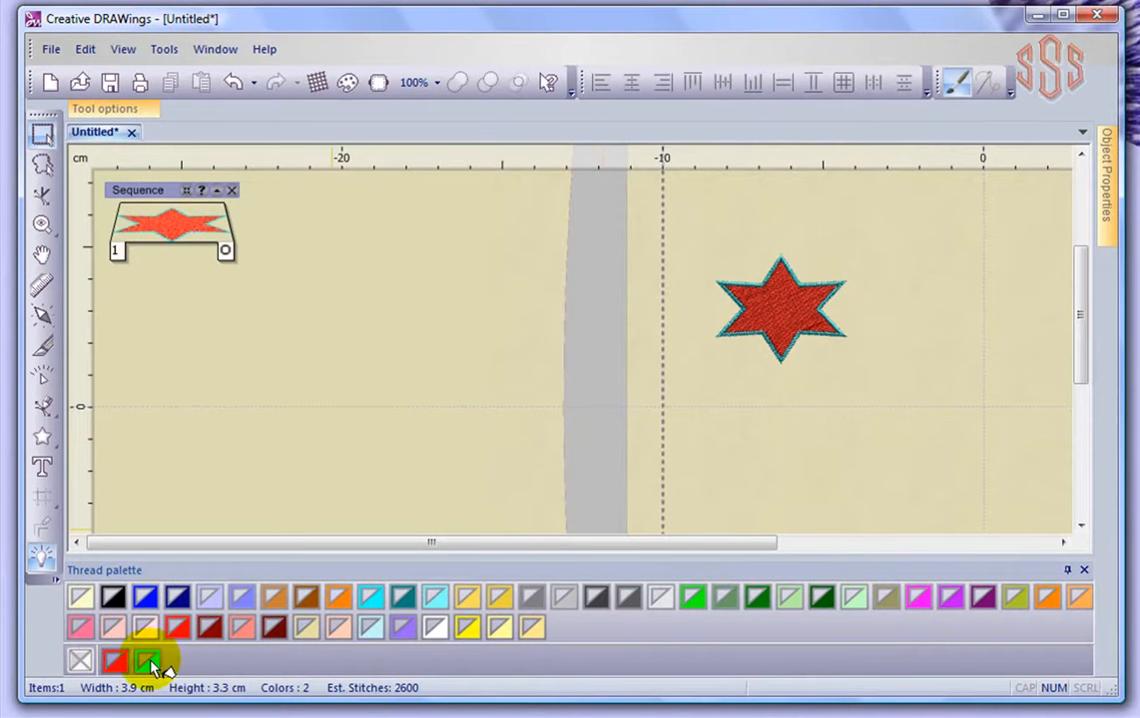
# Make cyan the default pen color for new graphic objects with a default width of 2 mm, for this design only
pyautogui.doubleClick(371, 599)
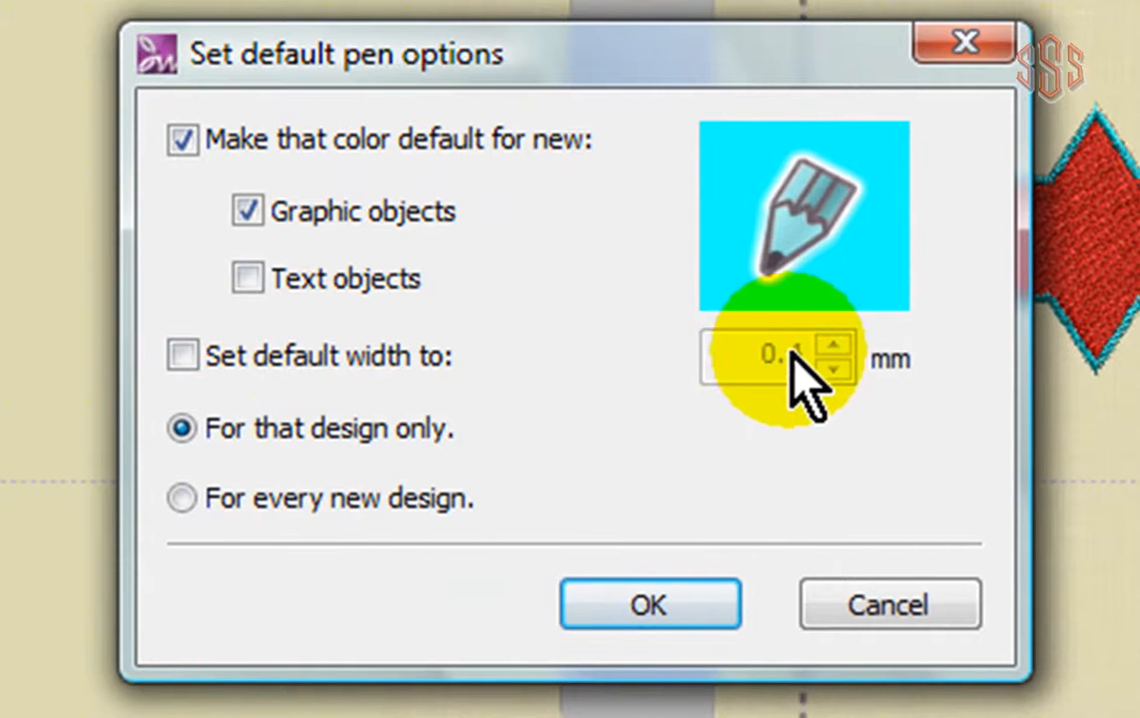
pyautogui.click(181, 357)
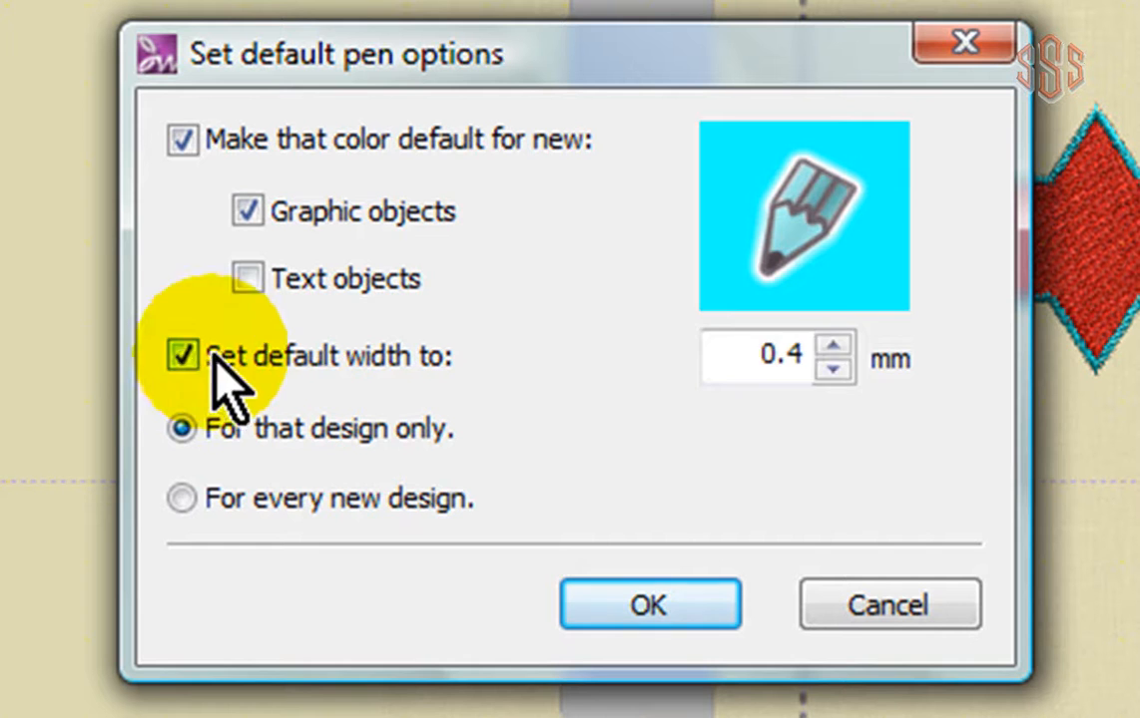
pyautogui.doubleClick(772, 354)
pyautogui.write('2')
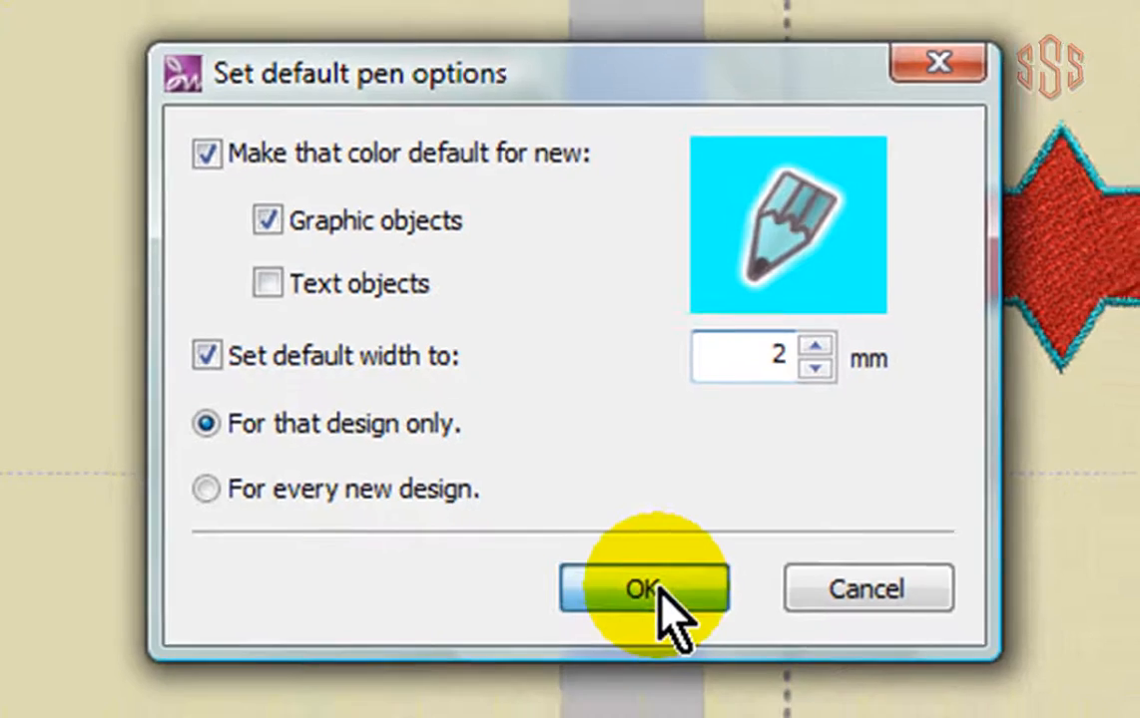
pyautogui.click(653, 590)
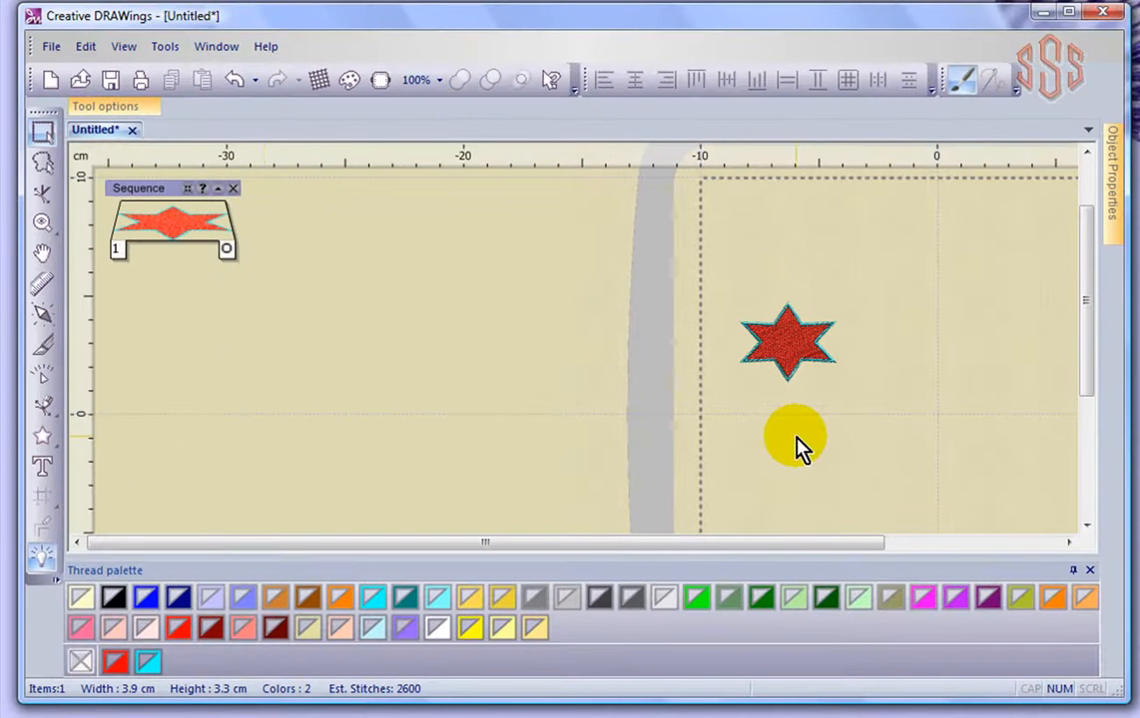
# Draw a second six-pointed star about 5.2 cm high to the right of the first one
pyautogui.click(44, 441)
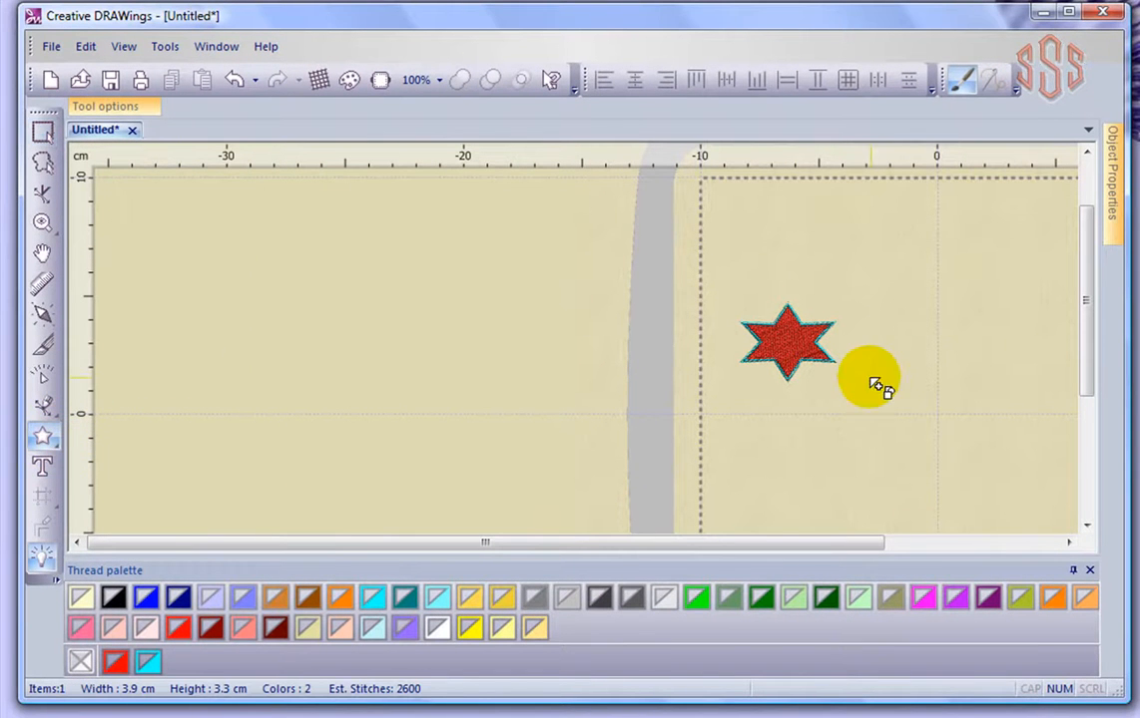
pyautogui.moveTo(891, 291); pyautogui.dragTo(1026, 404)
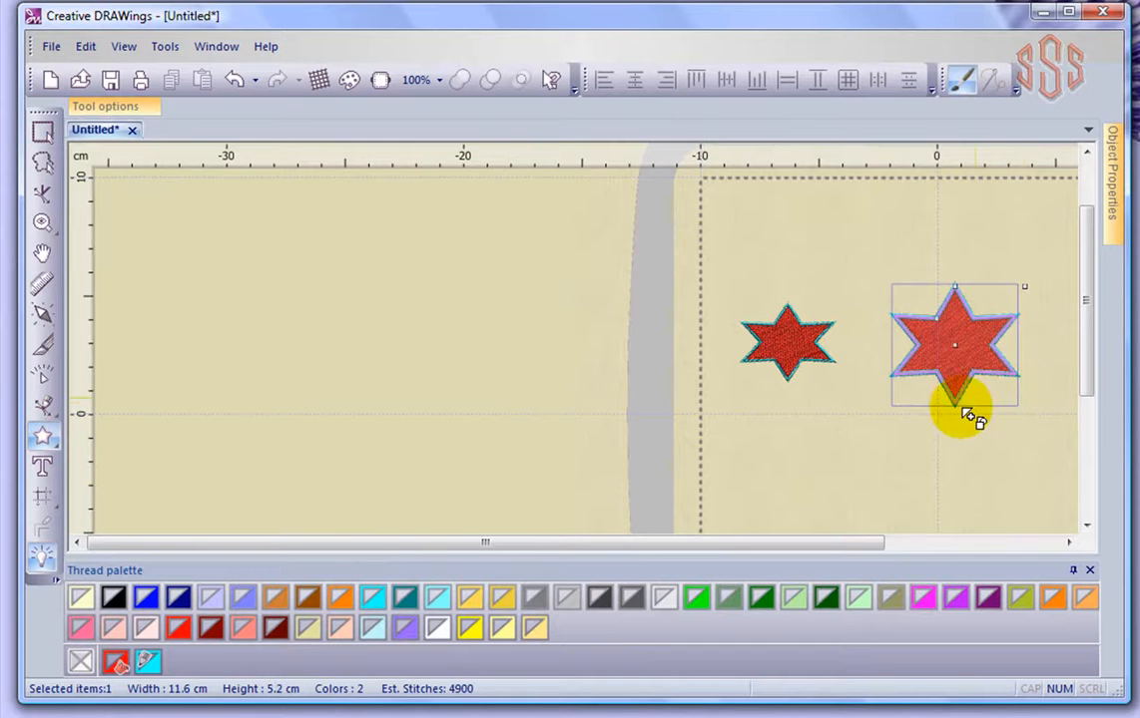
pyautogui.scroll(2, 988, 479)
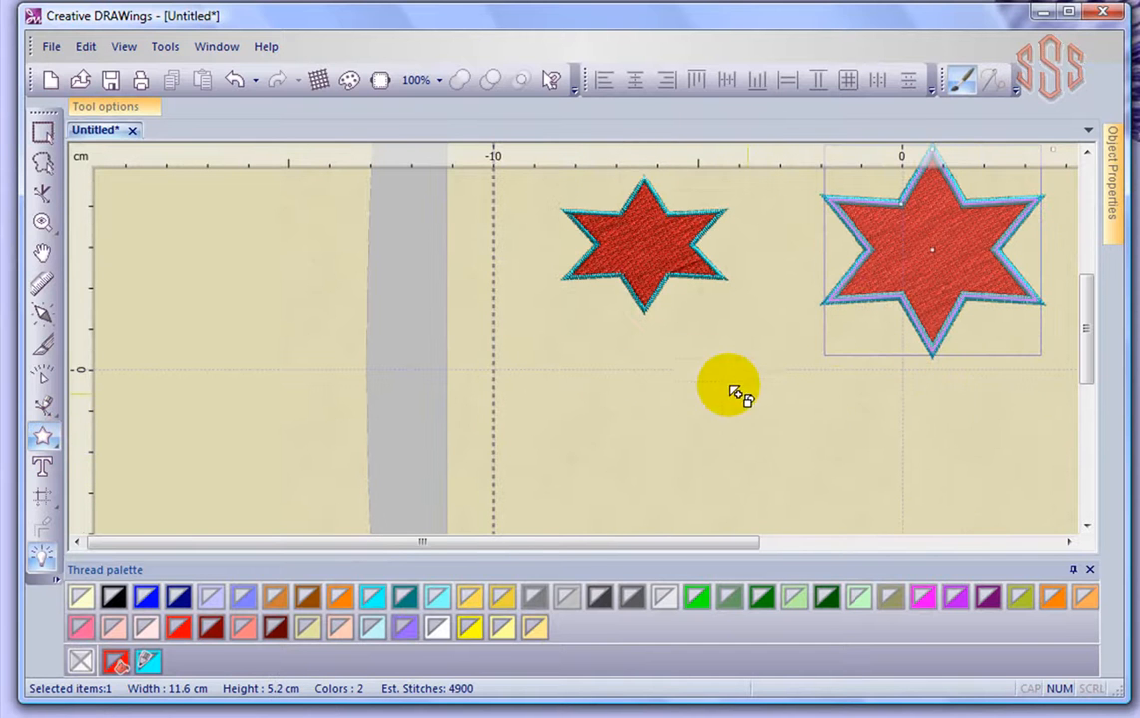
pyautogui.press('Escape')
pyautogui.click(872, 414)
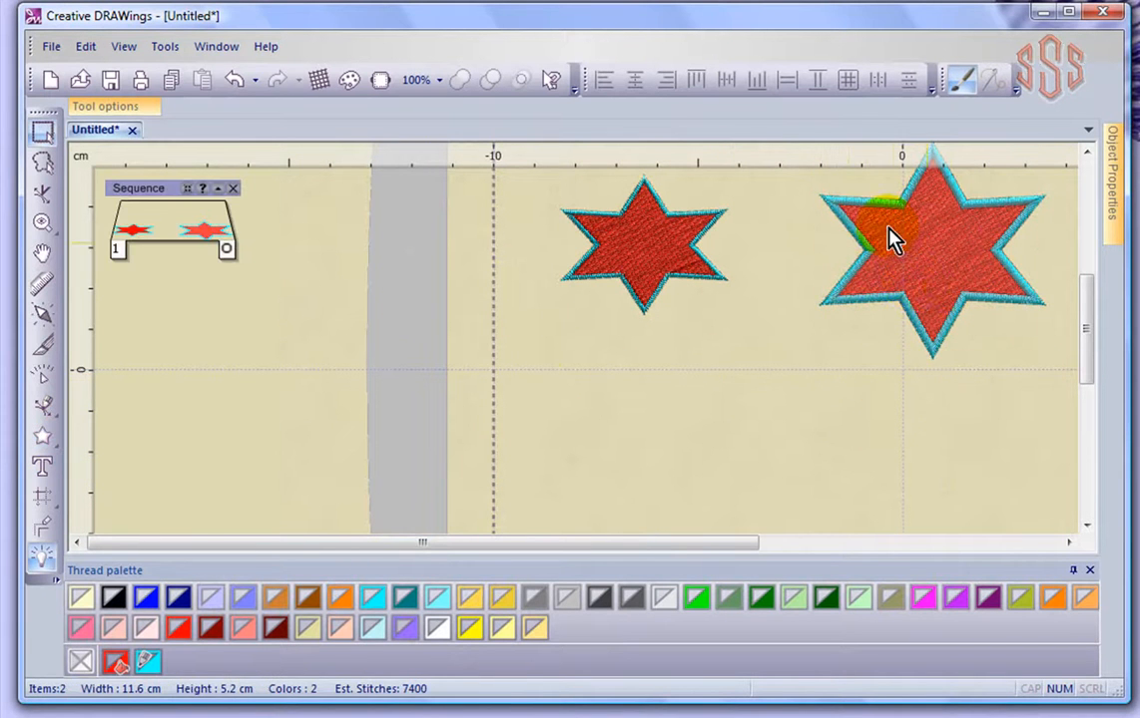
# Compare the two stars' outlines up close and open the default fill color settings for red
pyautogui.scroll(3, 923, 295)
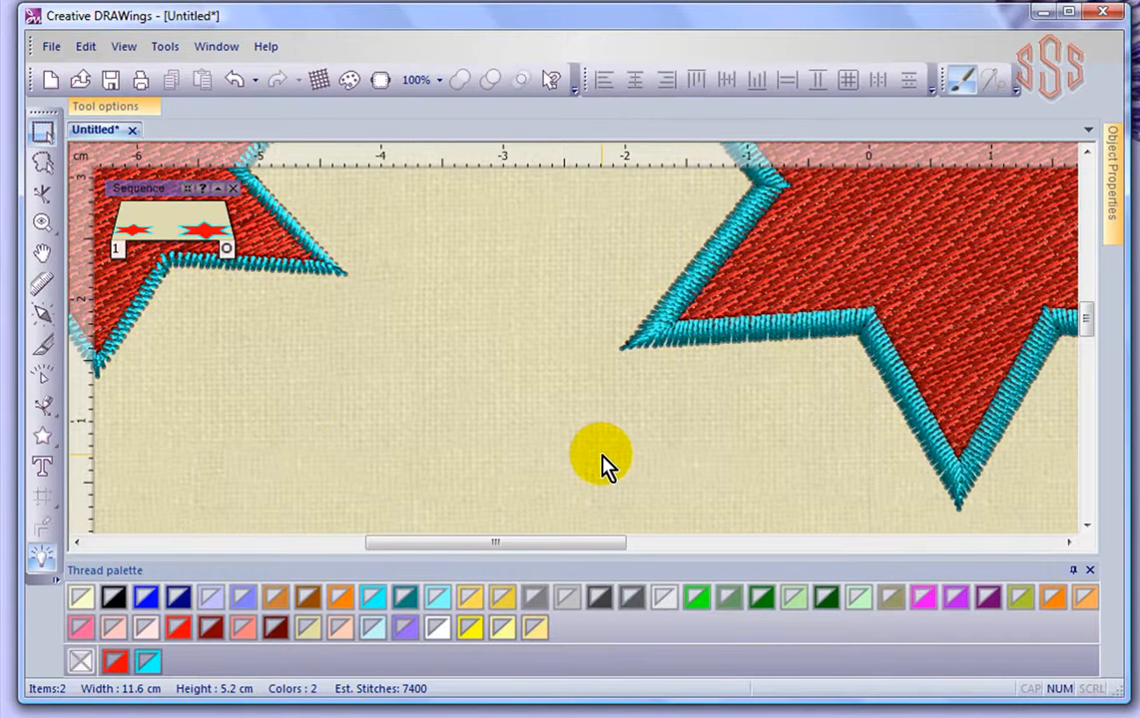
pyautogui.scroll(-3, 601, 461)
pyautogui.scroll(-2, 566, 445)
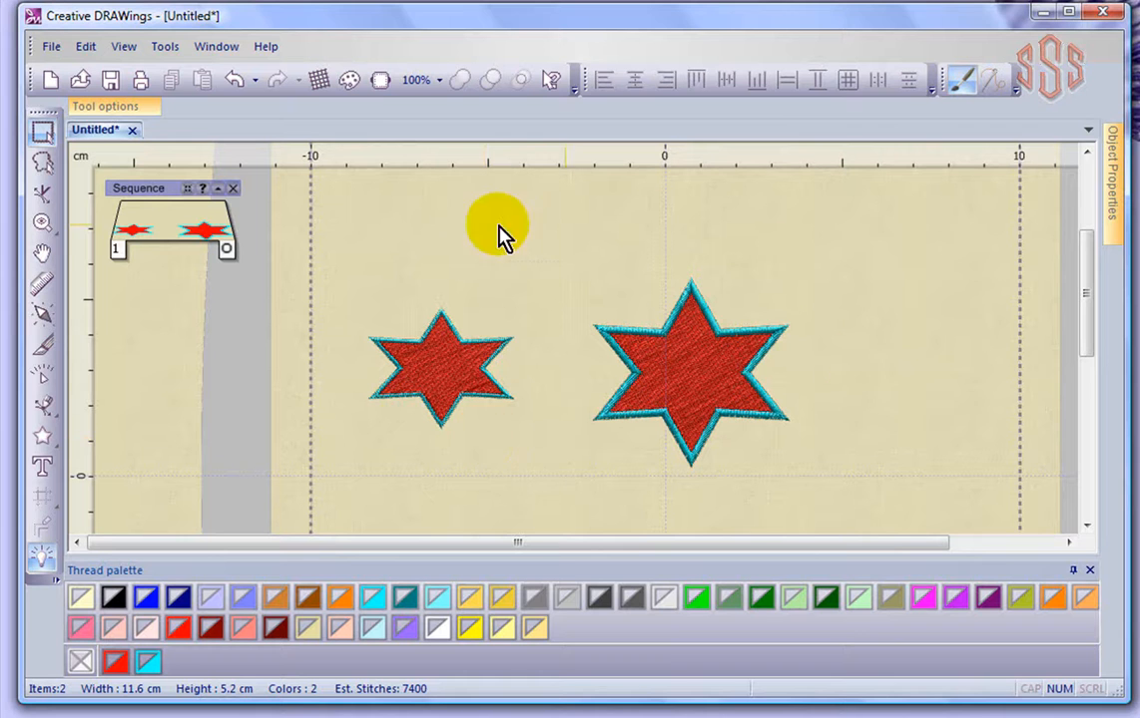
pyautogui.click(181, 628)
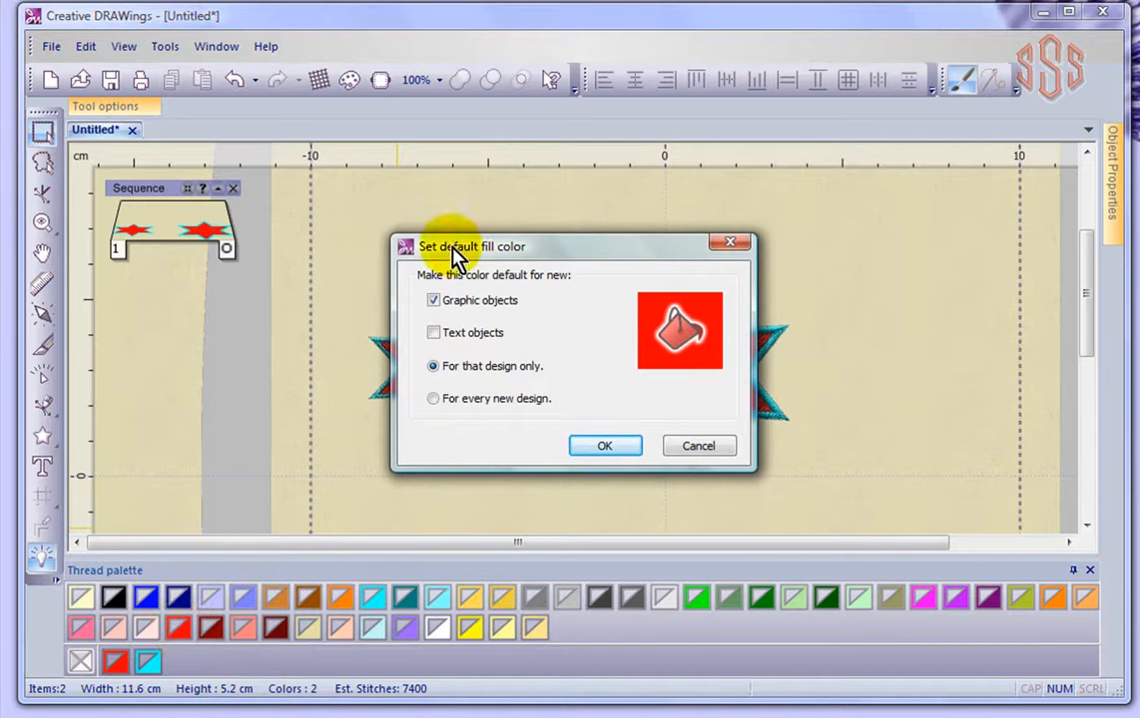